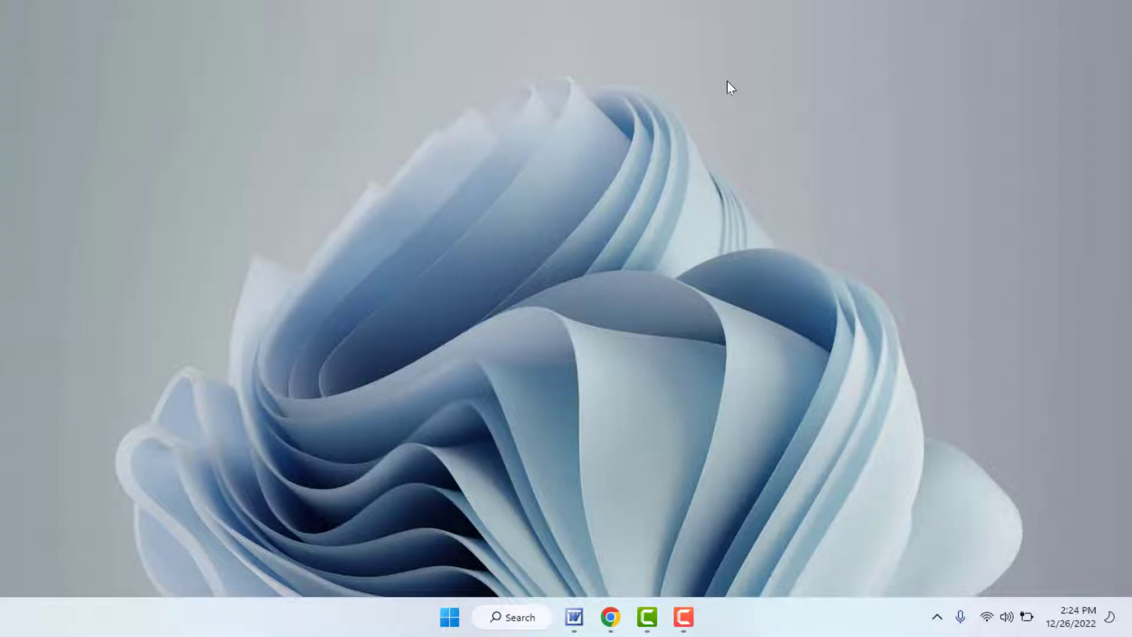
Browse the Start menu's full alphabetical app list, then close the Start menu.
{"action": "key", "text": "super"}
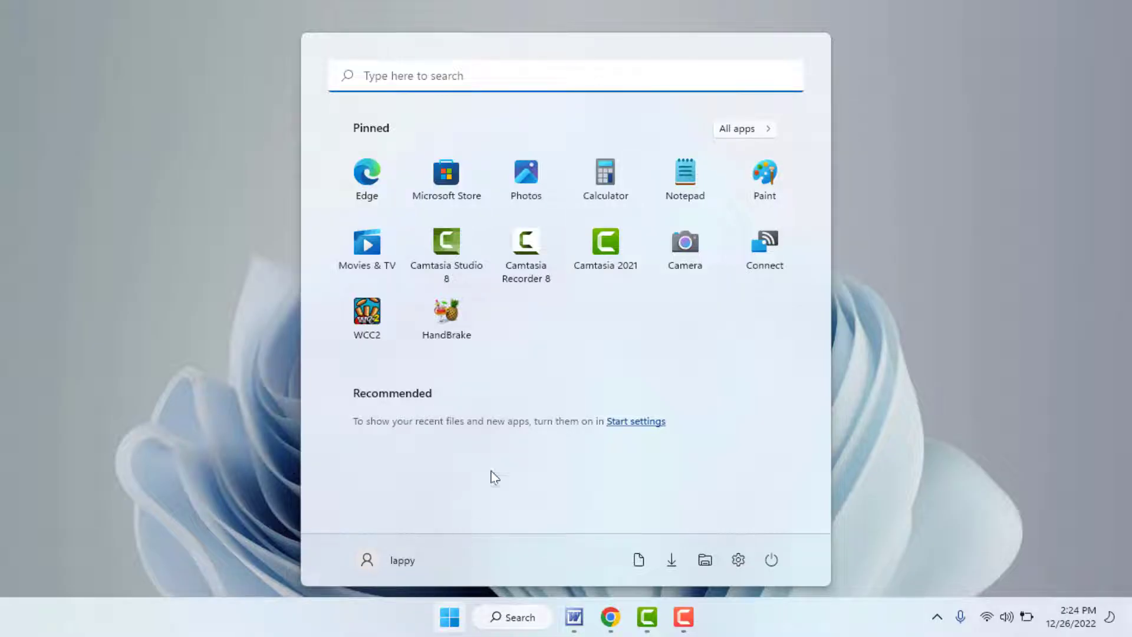
{"action": "left_click", "coordinate": [992, 98]}
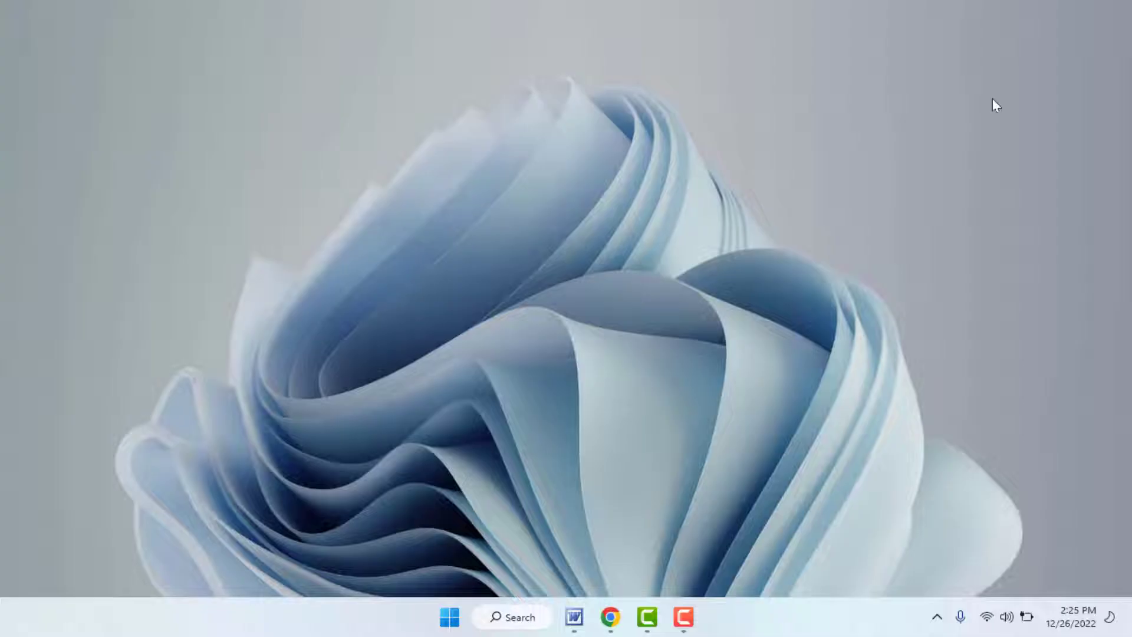
{"action": "key", "text": "super"}
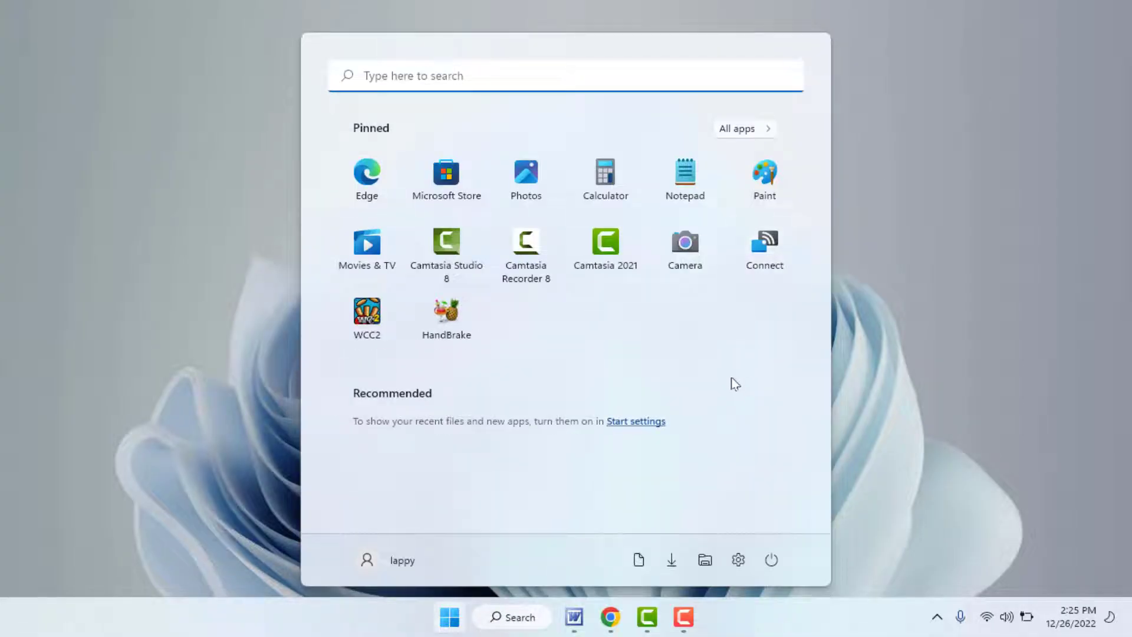
{"action": "left_click", "coordinate": [720, 129]}
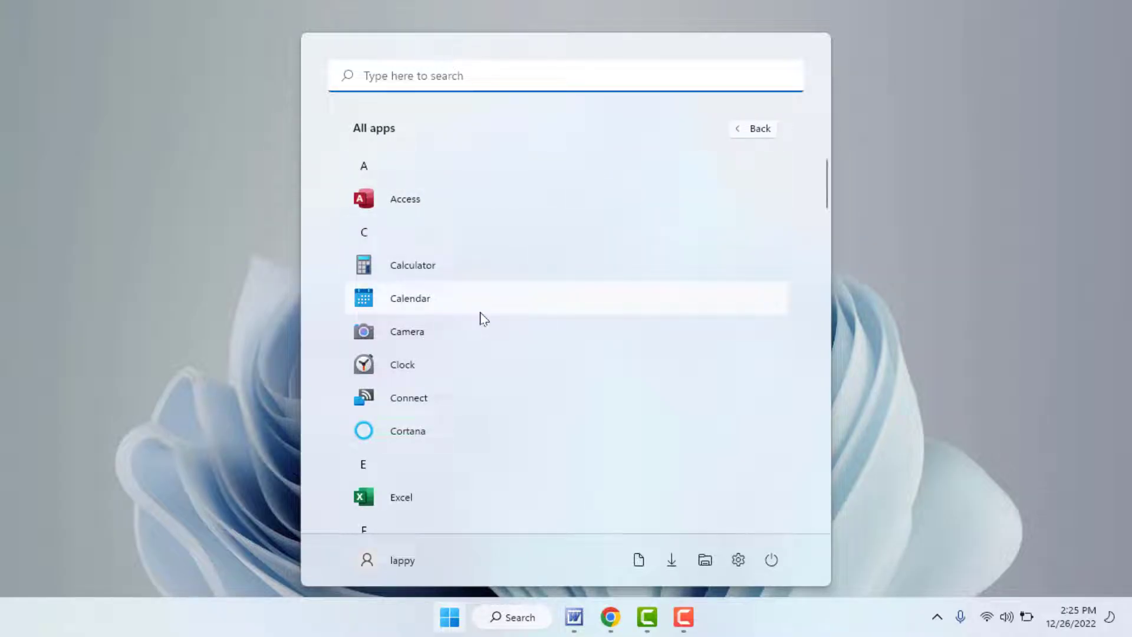
{"action": "scroll", "coordinate": [480, 312], "scroll_direction": "down", "scroll_amount": 1}
{"action": "scroll", "coordinate": [472, 303], "scroll_direction": "down", "scroll_amount": 5}
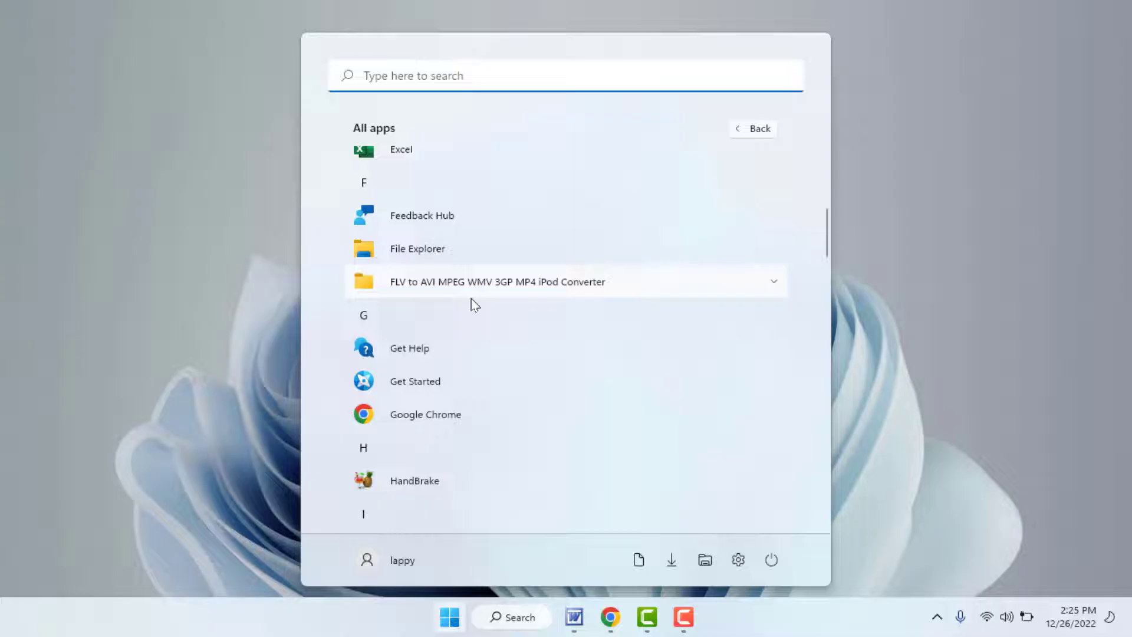
{"action": "scroll", "coordinate": [472, 300], "scroll_direction": "down", "scroll_amount": 6}
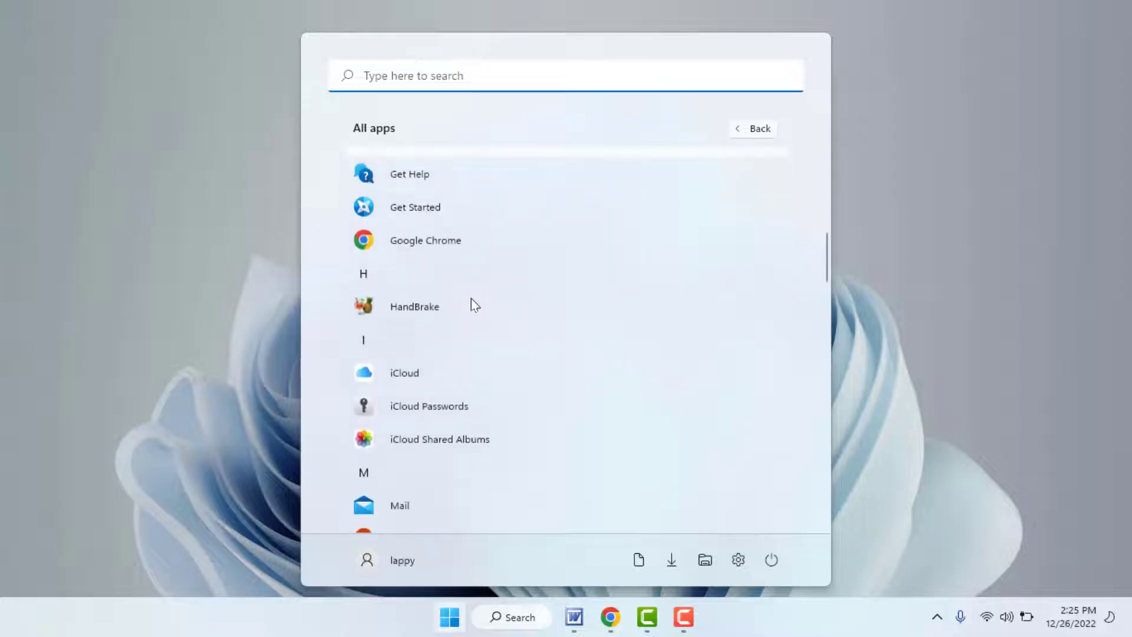
{"action": "left_click", "coordinate": [915, 110]}
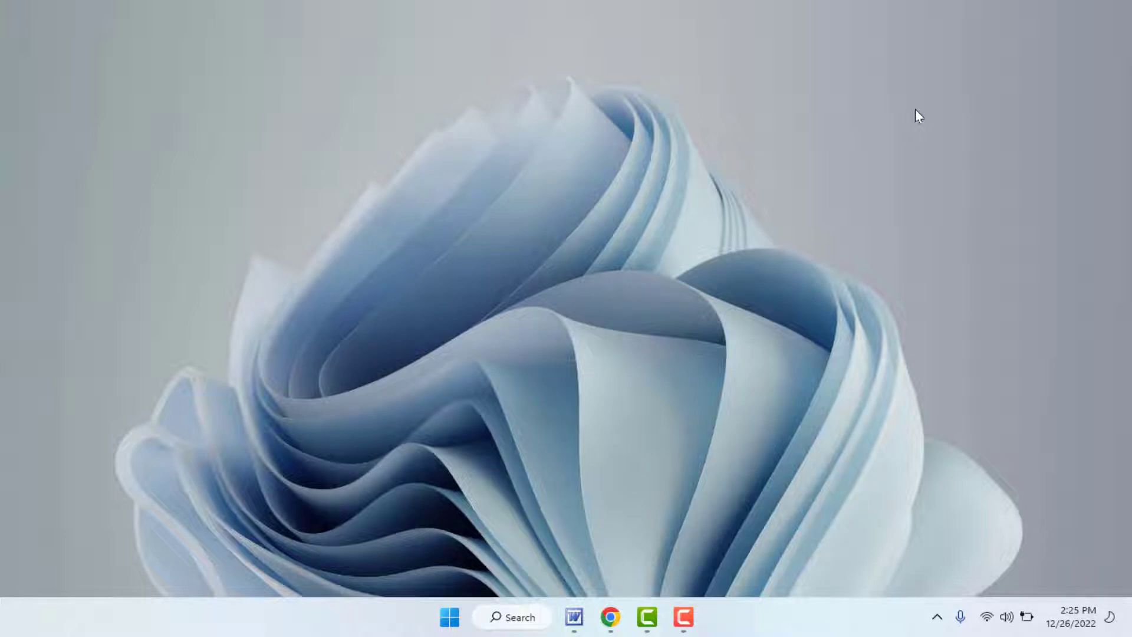
Open Settings' Other troubleshooters page and scroll down to Windows Store Apps.
{"action": "key", "text": "super+i"}
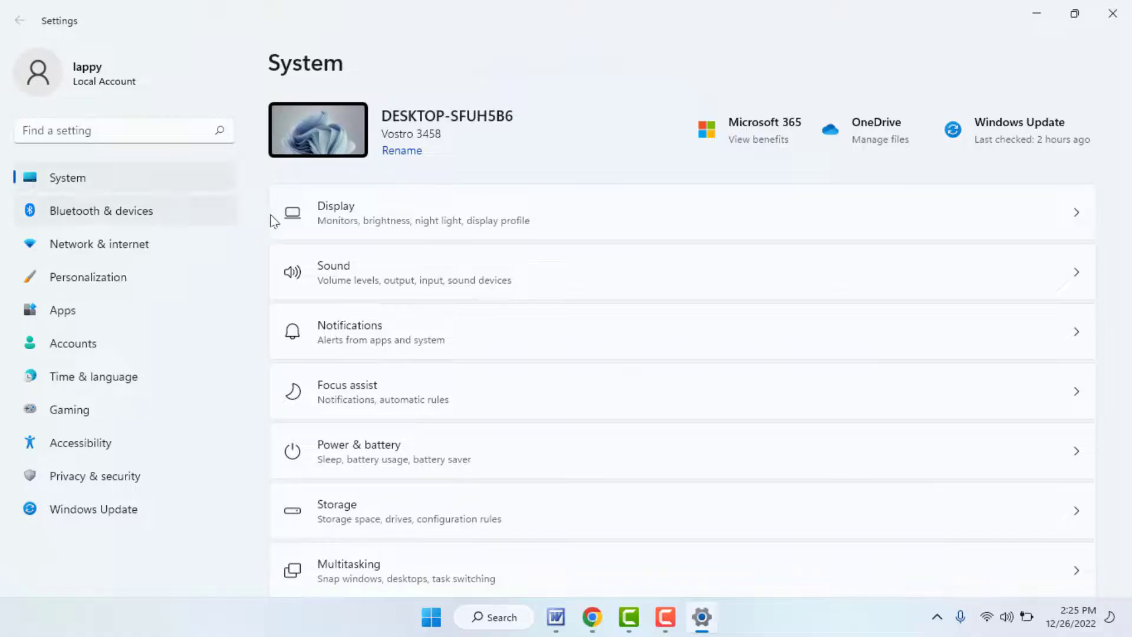
{"action": "scroll", "coordinate": [471, 304], "scroll_direction": "down", "scroll_amount": 5}
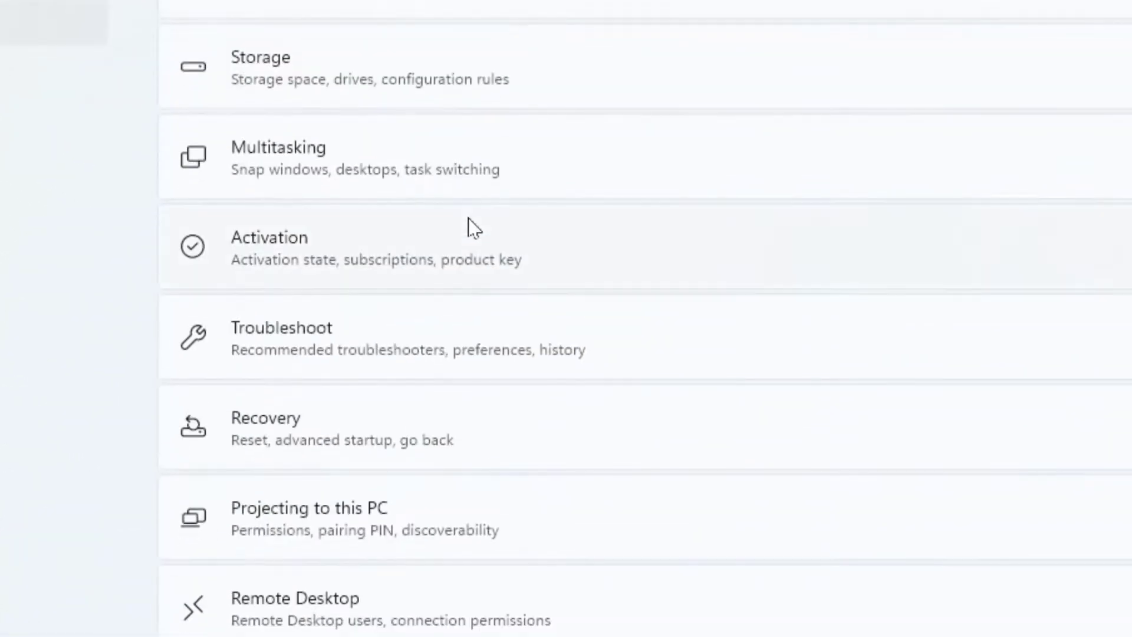
{"action": "left_click", "coordinate": [348, 346]}
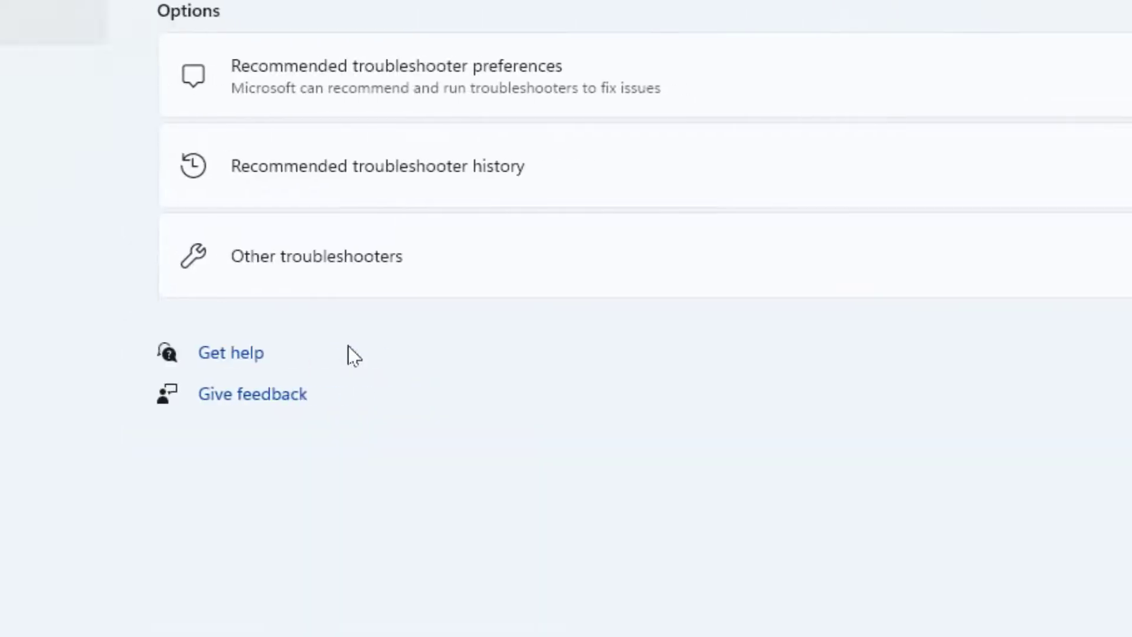
{"action": "left_click", "coordinate": [327, 274]}
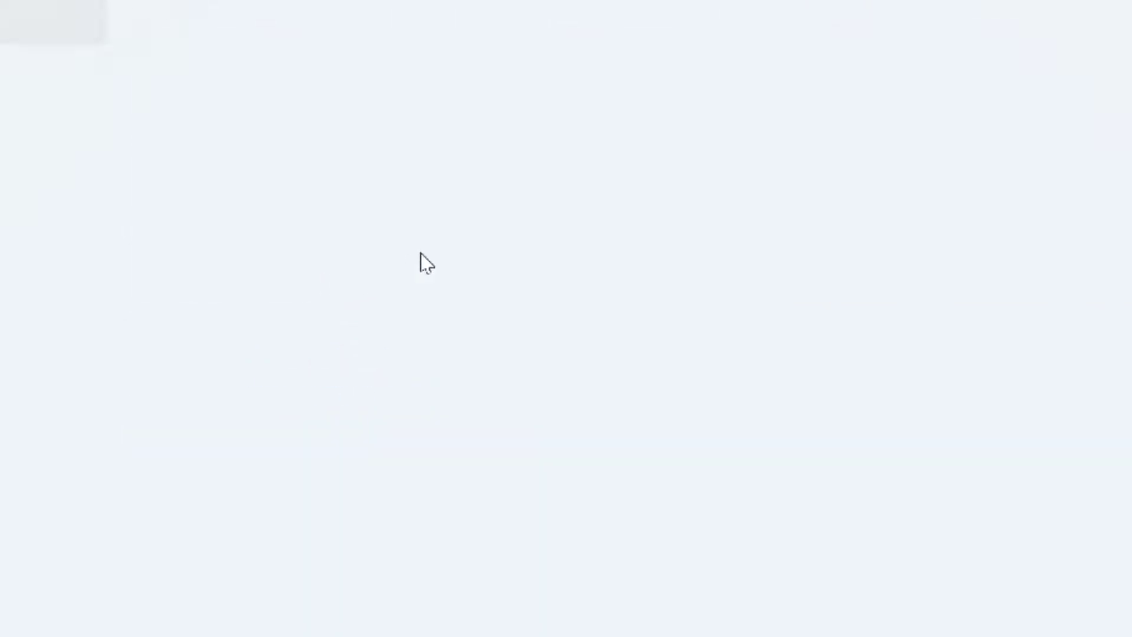
{"action": "scroll", "coordinate": [422, 256], "scroll_direction": "down", "scroll_amount": 3}
{"action": "scroll", "coordinate": [422, 247], "scroll_direction": "down", "scroll_amount": 5}
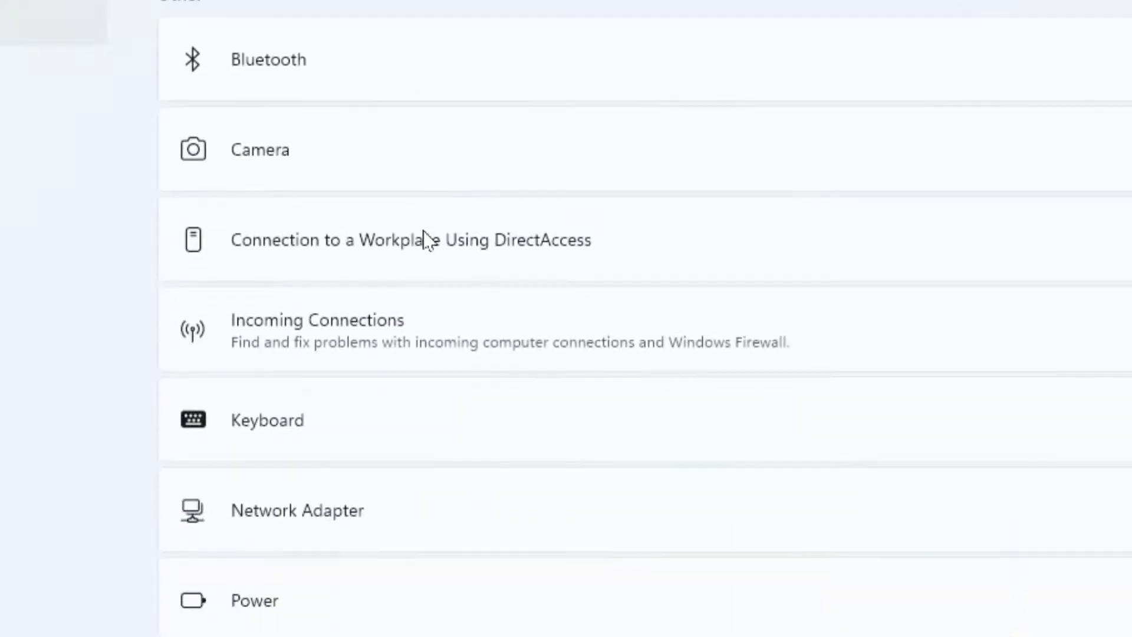
{"action": "scroll", "coordinate": [423, 239], "scroll_direction": "down", "scroll_amount": 8}
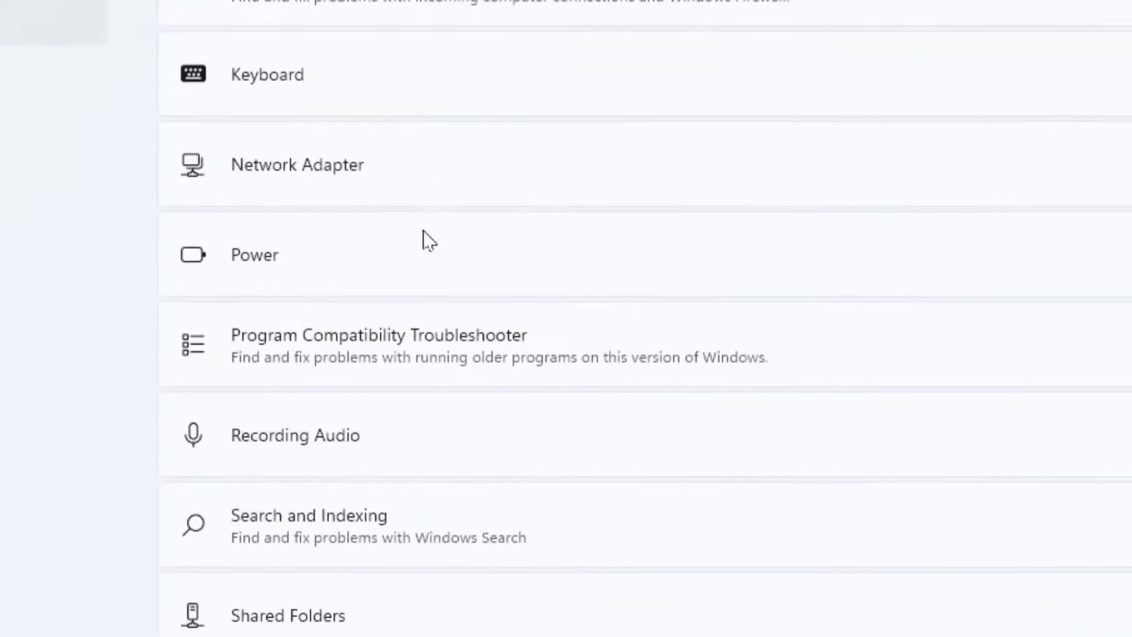
{"action": "scroll", "coordinate": [427, 241], "scroll_direction": "down", "scroll_amount": 2}
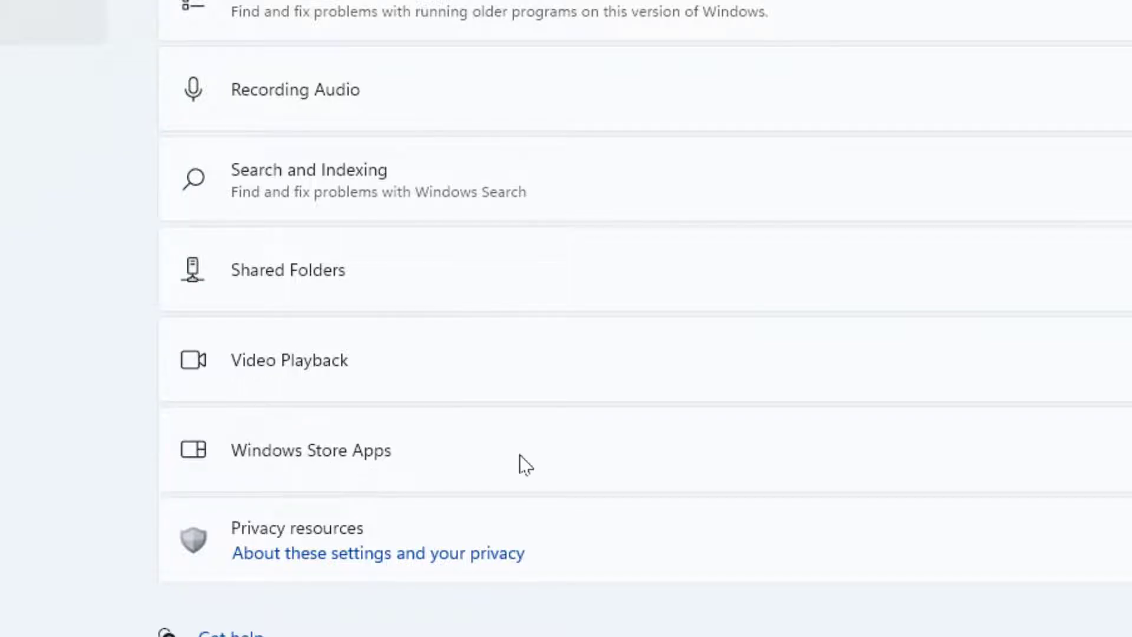
Start the Windows Store Apps troubleshooter, then close it and the Settings window.
{"action": "left_click", "coordinate": [1078, 481]}
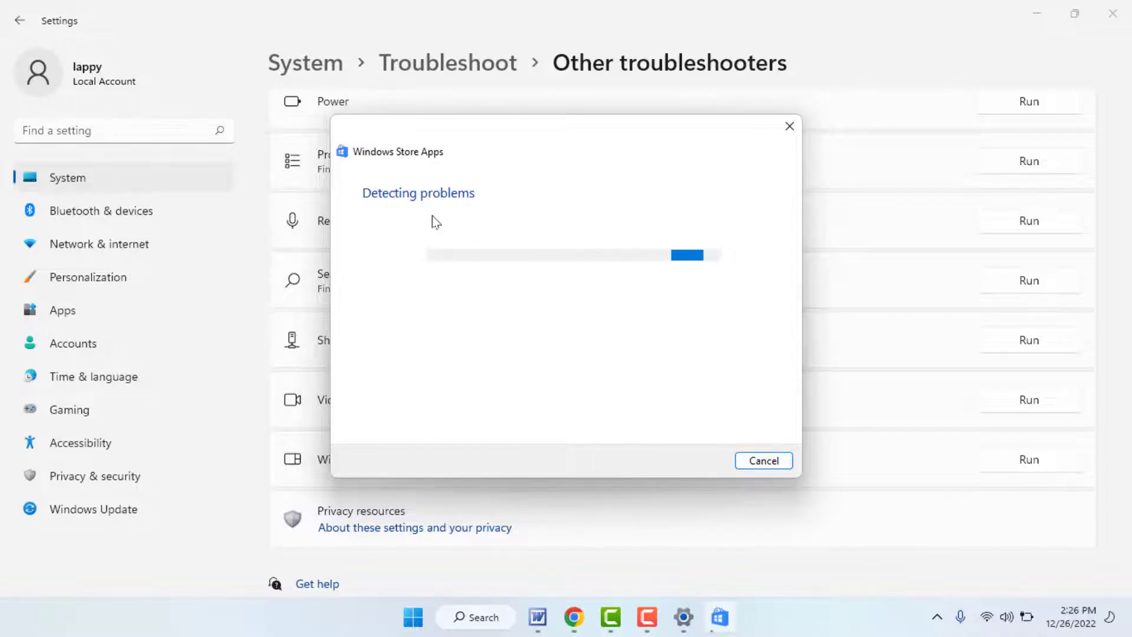
{"action": "left_click", "coordinate": [798, 132]}
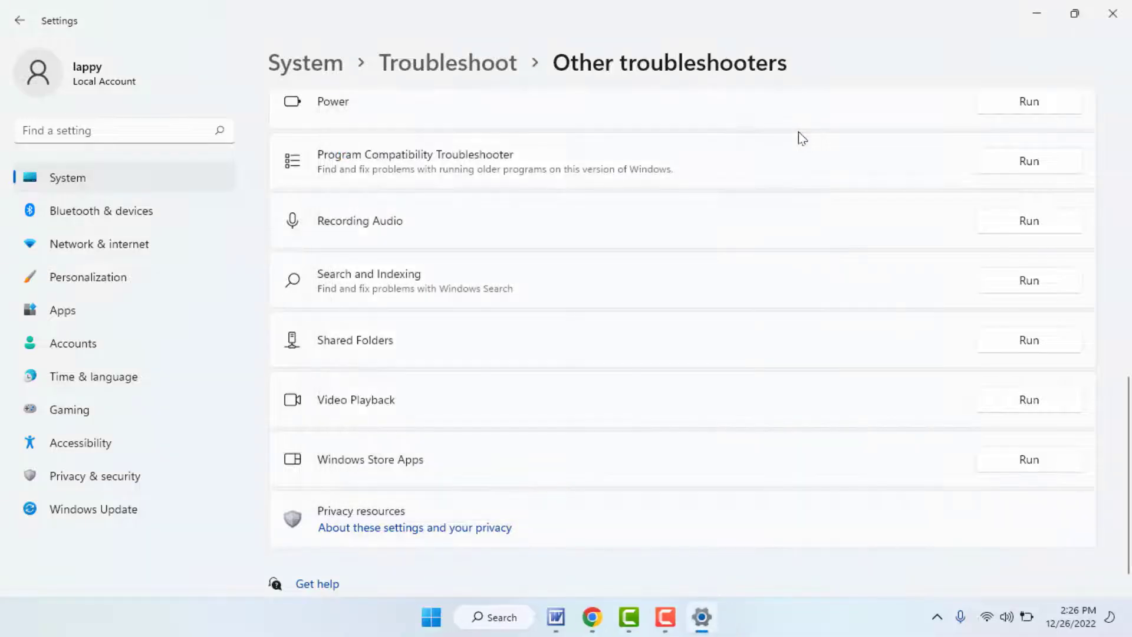
{"action": "left_click", "coordinate": [1112, 13]}
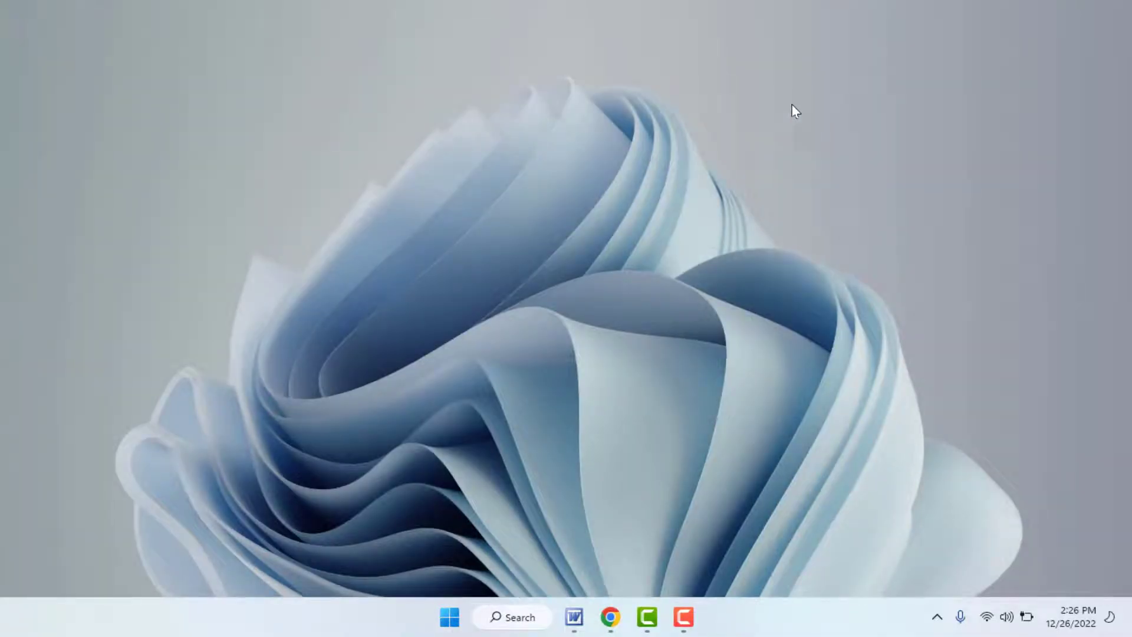
{"action": "key", "text": "super"}
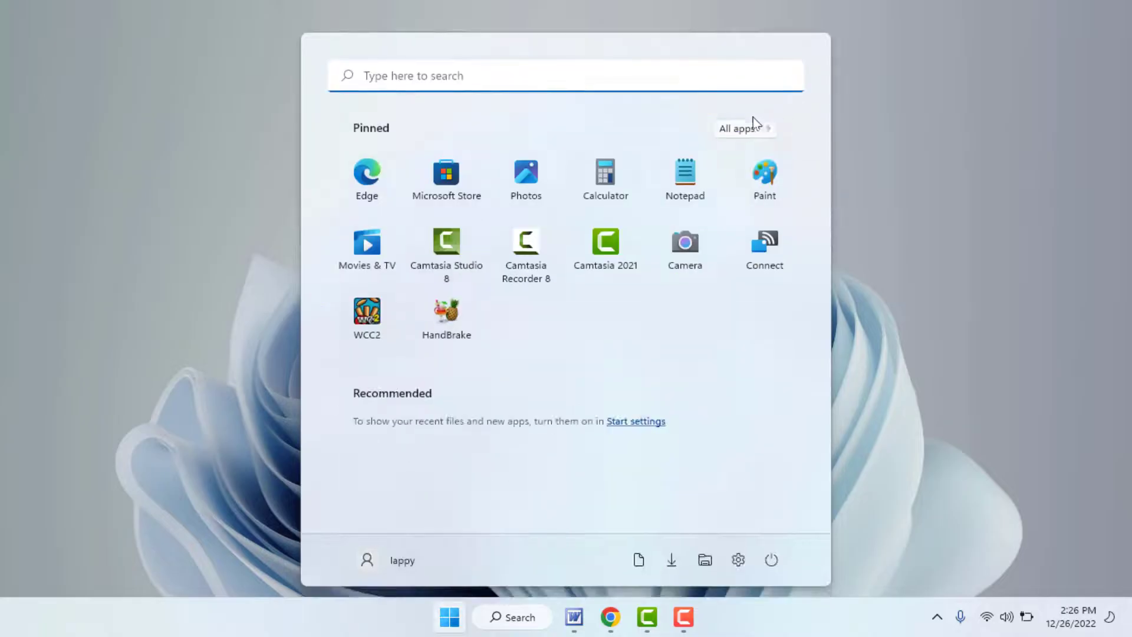
{"action": "left_click", "coordinate": [728, 130]}
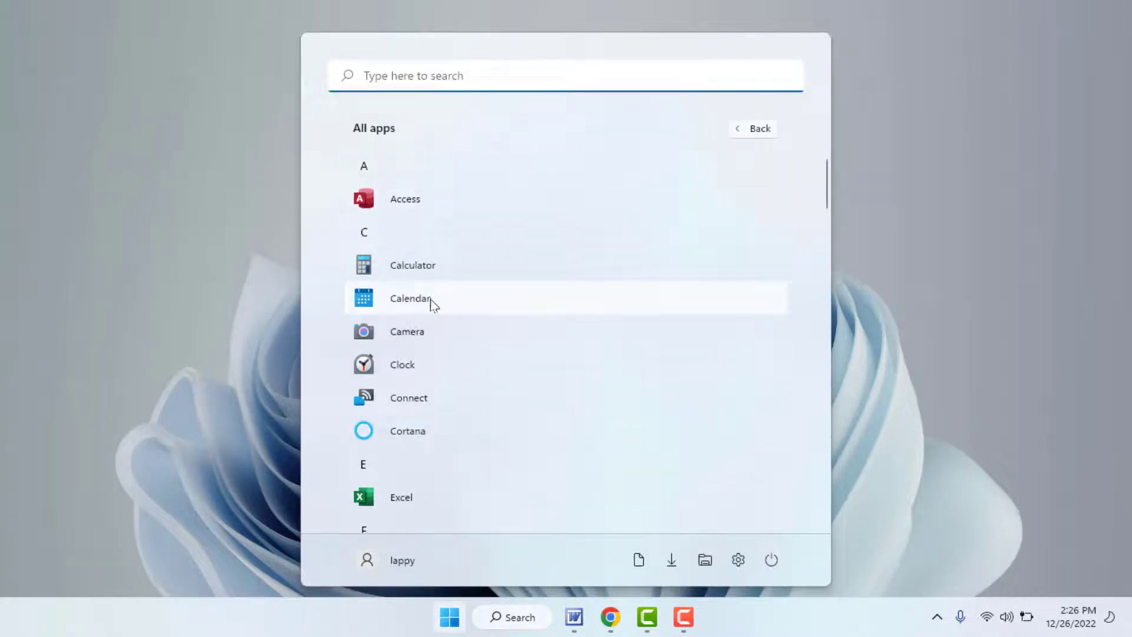
{"action": "right_click", "coordinate": [431, 268]}
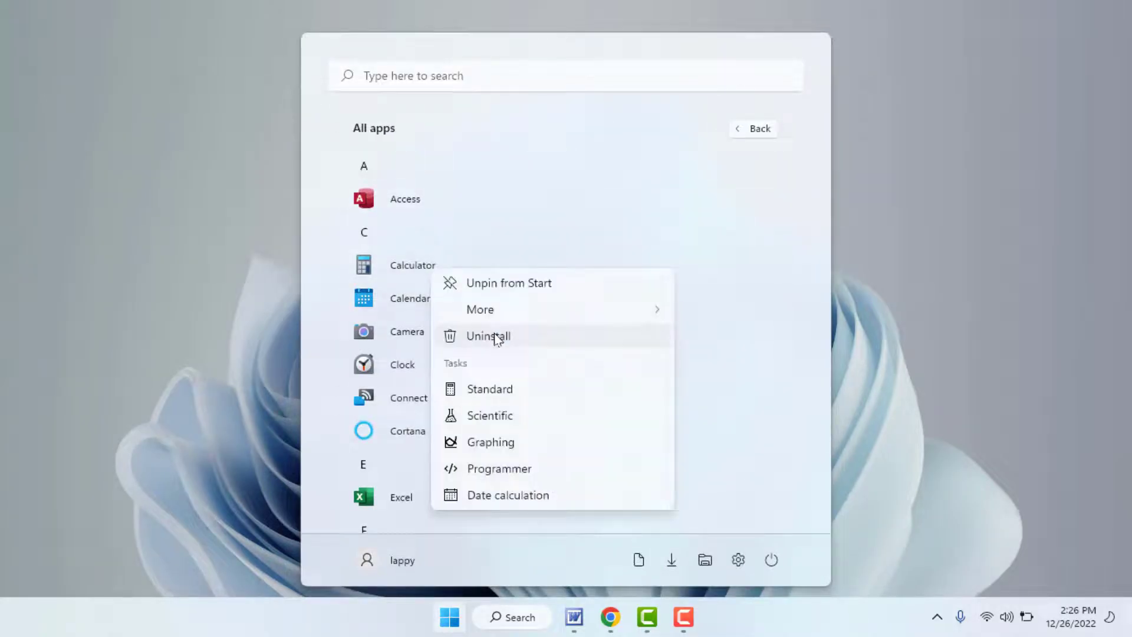
{"action": "key", "text": "Escape"}
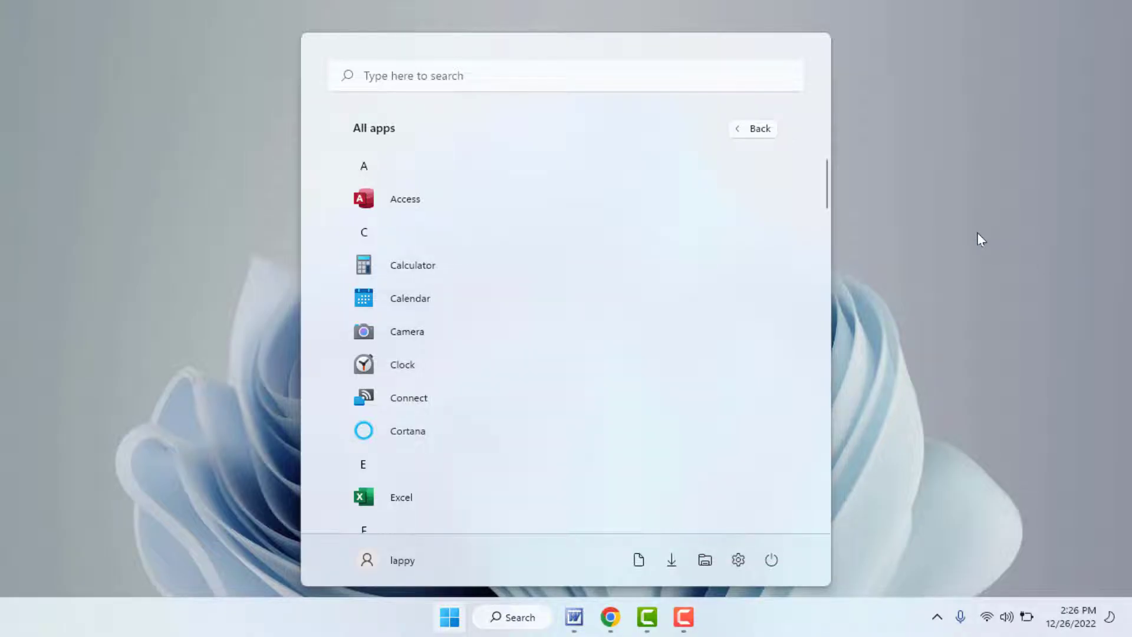
{"action": "left_click", "coordinate": [977, 233]}
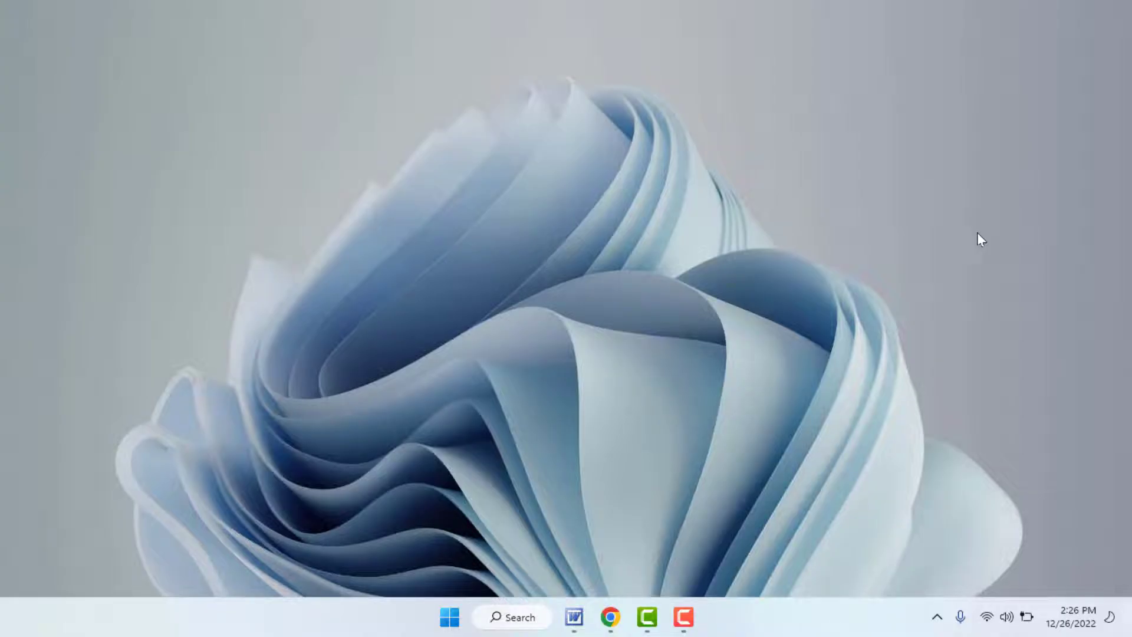
Reset the Microsoft Store cache by running wsreset.exe from the Run dialog.
{"action": "key", "text": "super+r"}
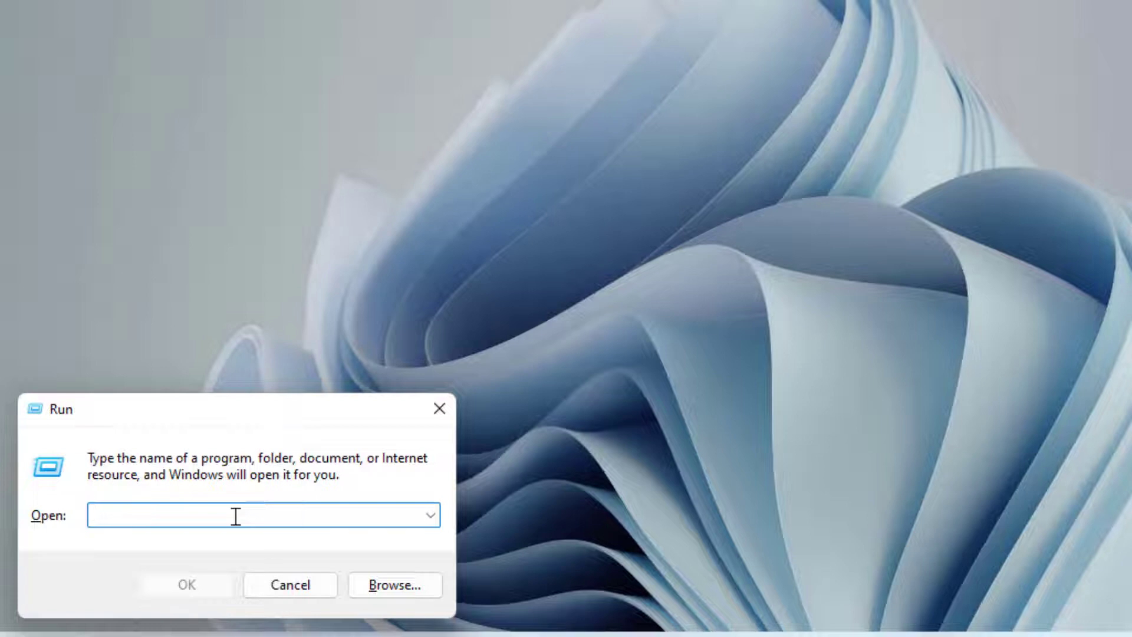
{"action": "type", "text": "wsreset.exe"}
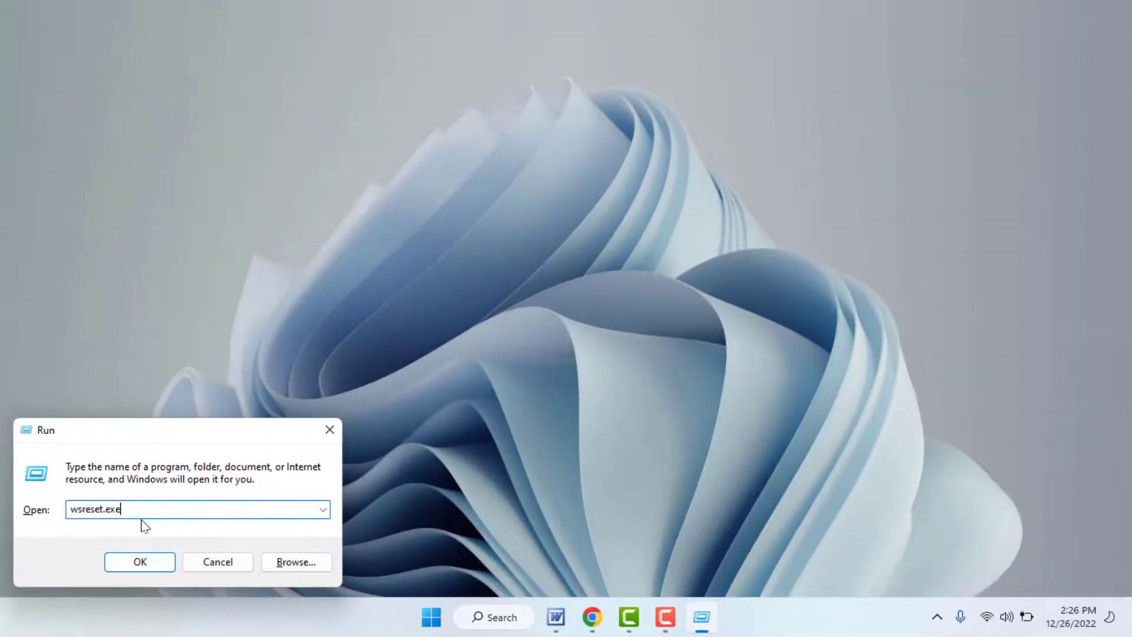
{"action": "left_click", "coordinate": [139, 561]}
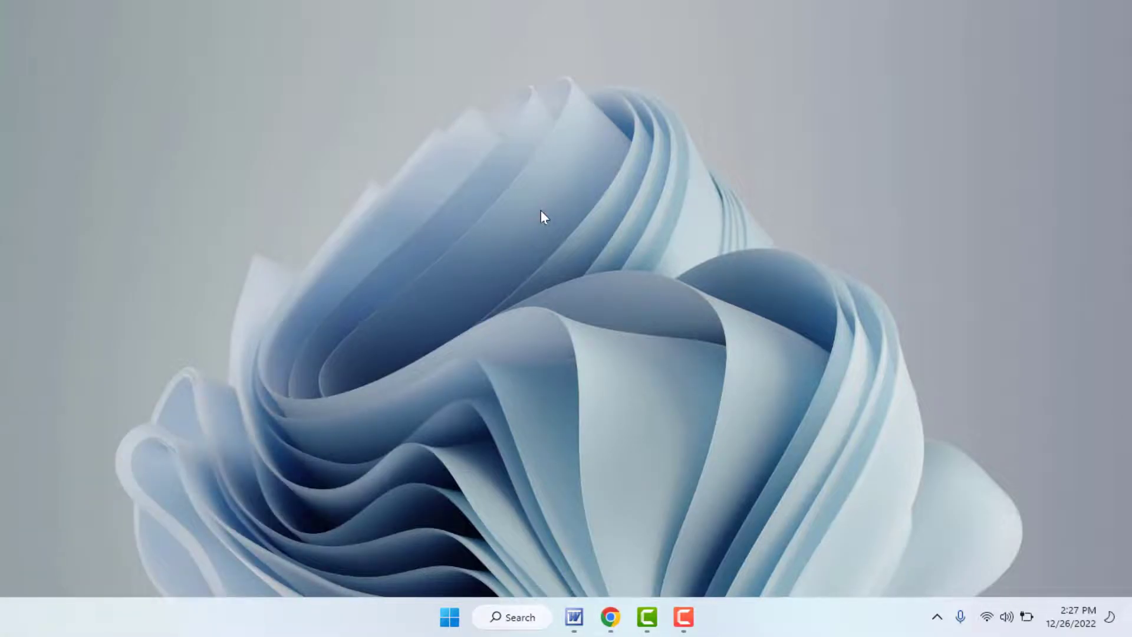
{"action": "key", "text": "super"}
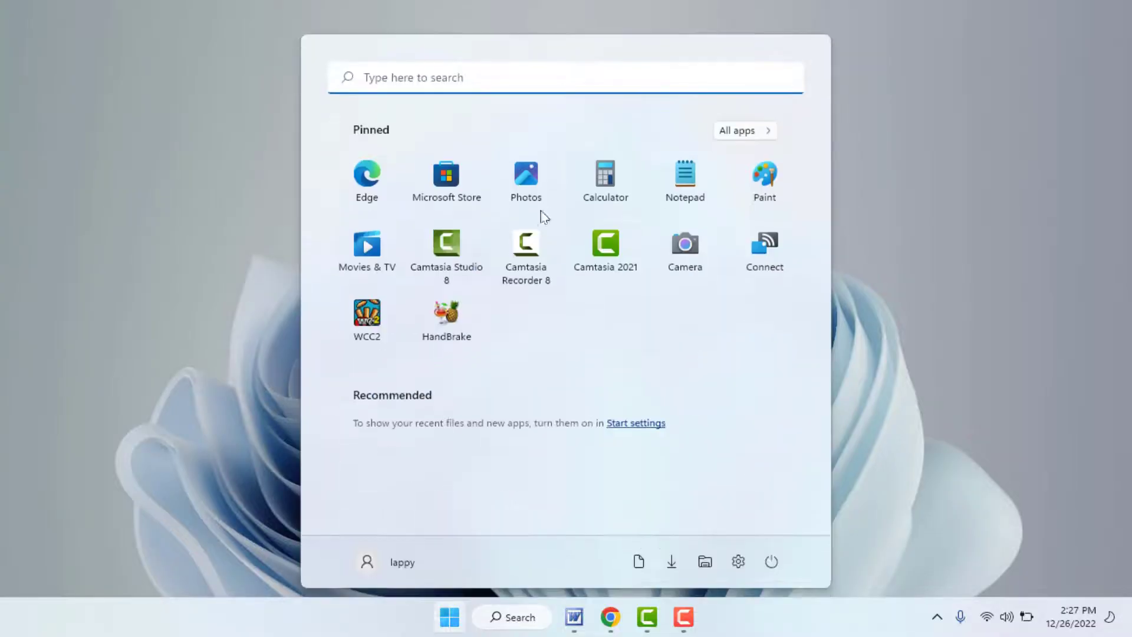
{"action": "left_click", "coordinate": [743, 129]}
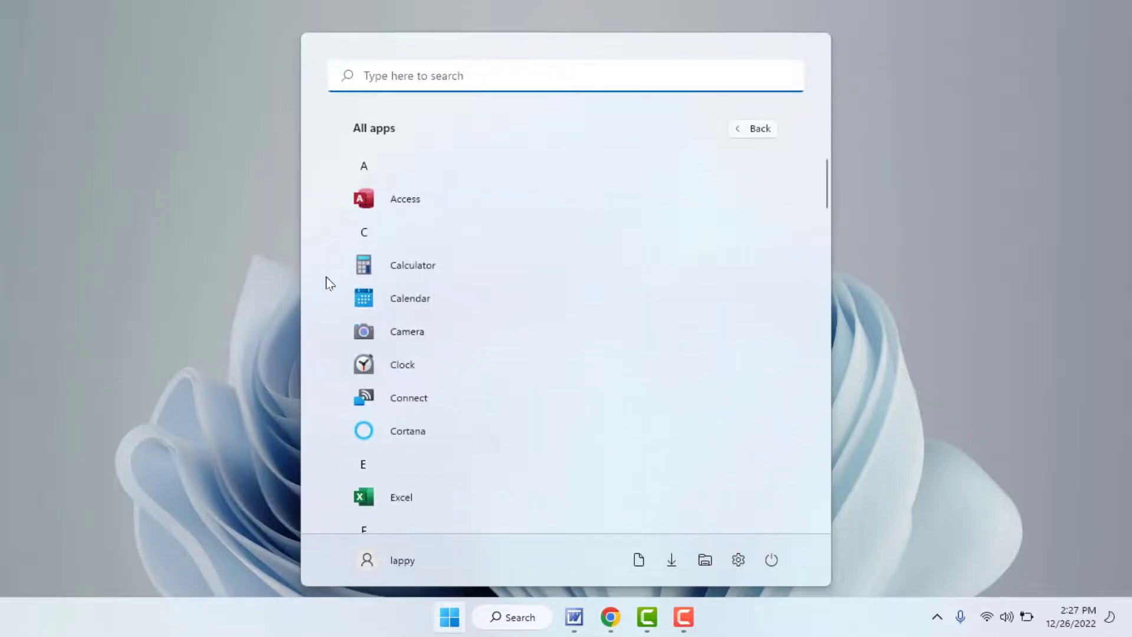
{"action": "right_click", "coordinate": [433, 271]}
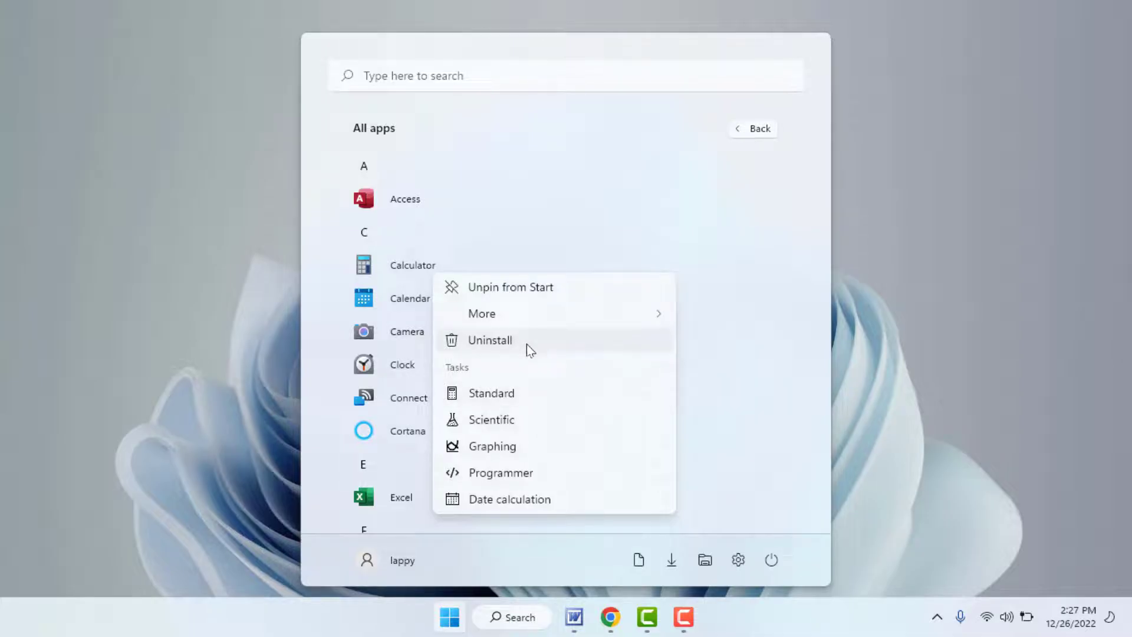
{"action": "left_click", "coordinate": [986, 214]}
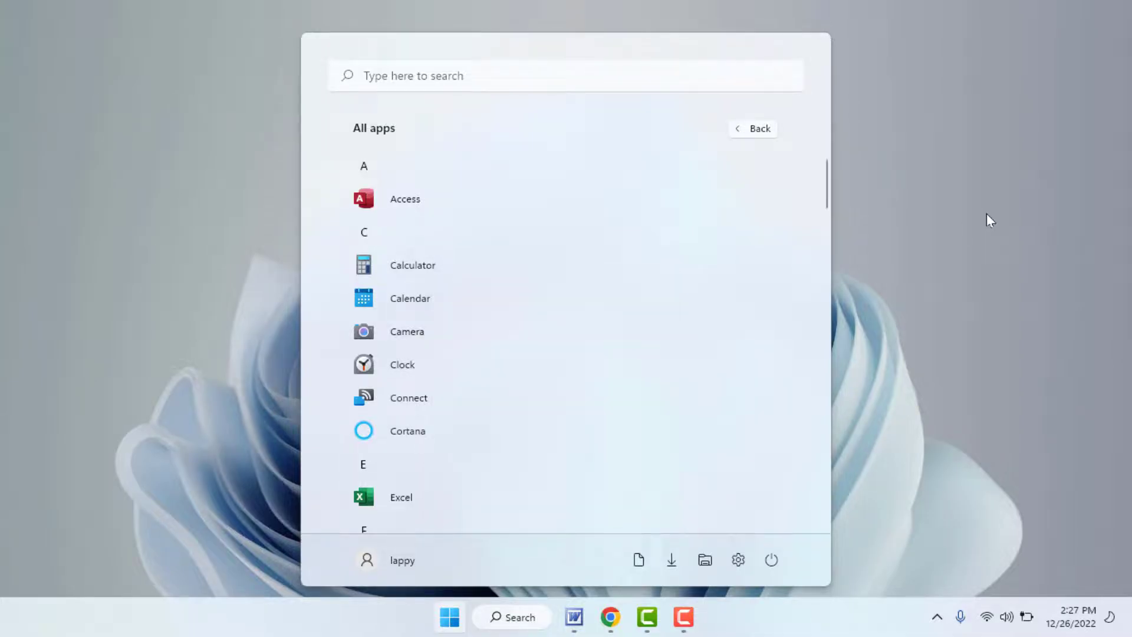
{"action": "left_click", "coordinate": [985, 213]}
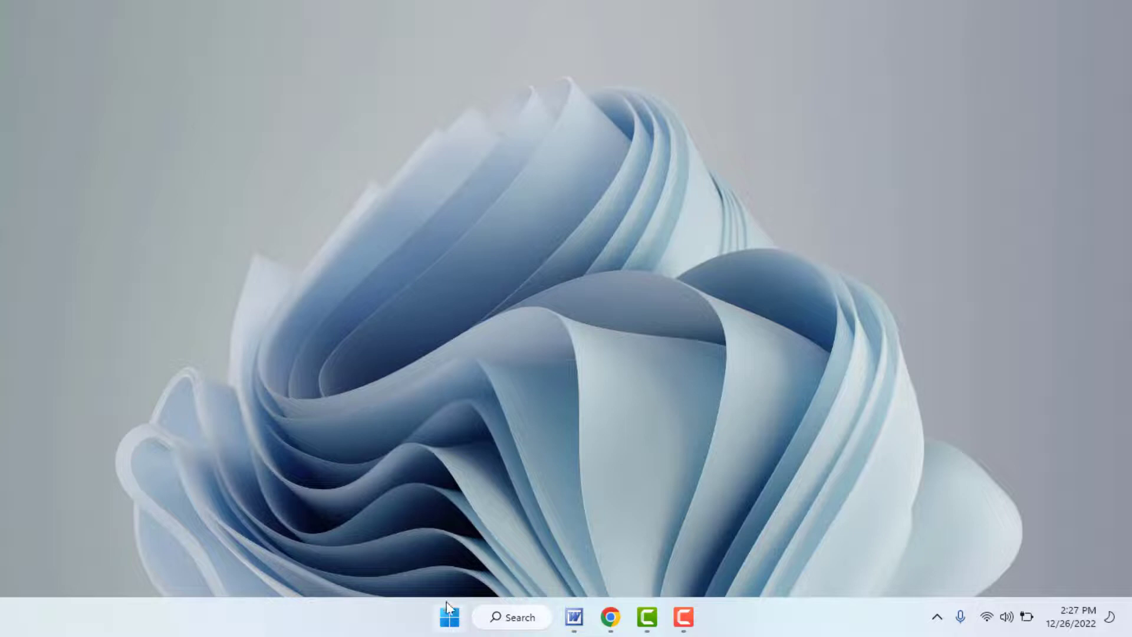
Open Apps & features from the Start button's quick-link menu.
{"action": "right_click", "coordinate": [450, 616]}
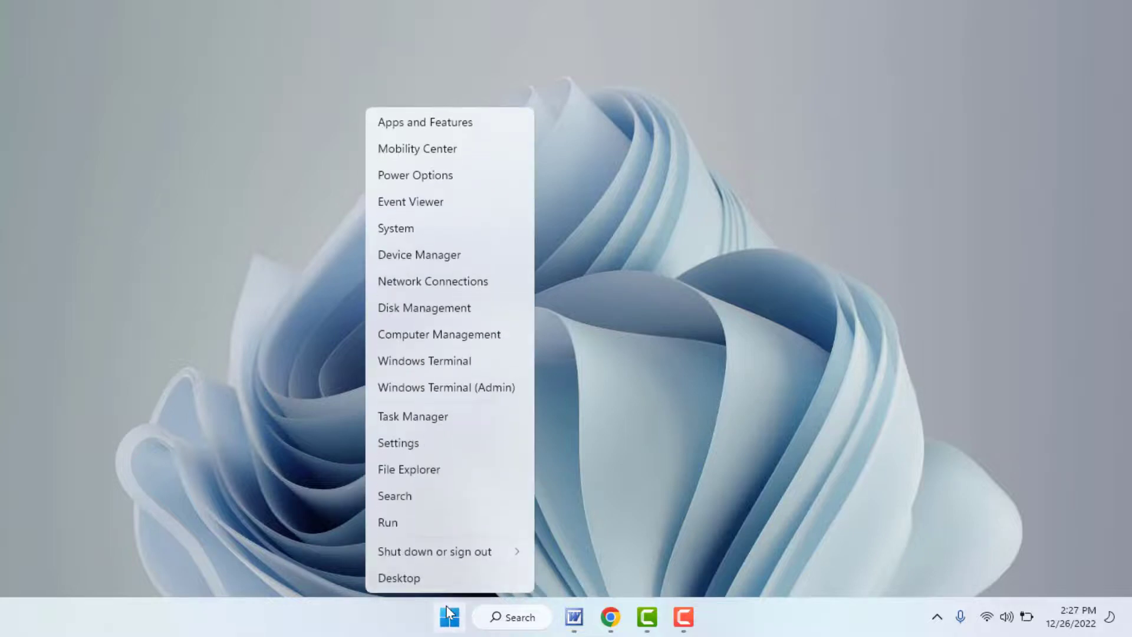
{"action": "left_click", "coordinate": [482, 125]}
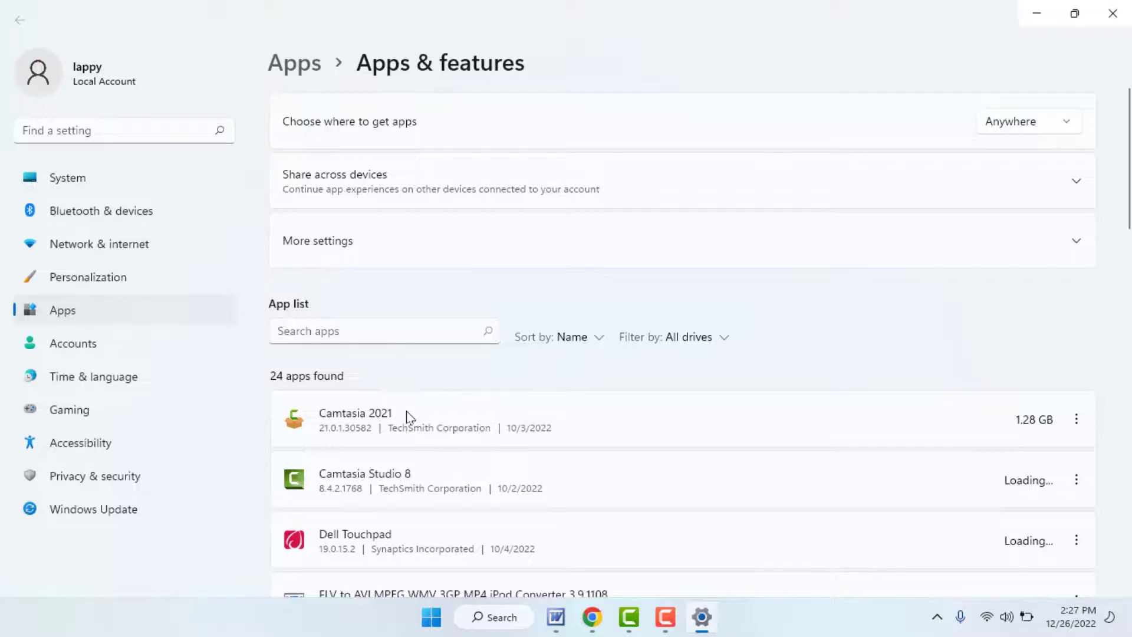
Open Get Help's advanced options, review Repair and Reset, then show the desktop.
{"action": "scroll", "coordinate": [405, 411], "scroll_direction": "down", "scroll_amount": 8}
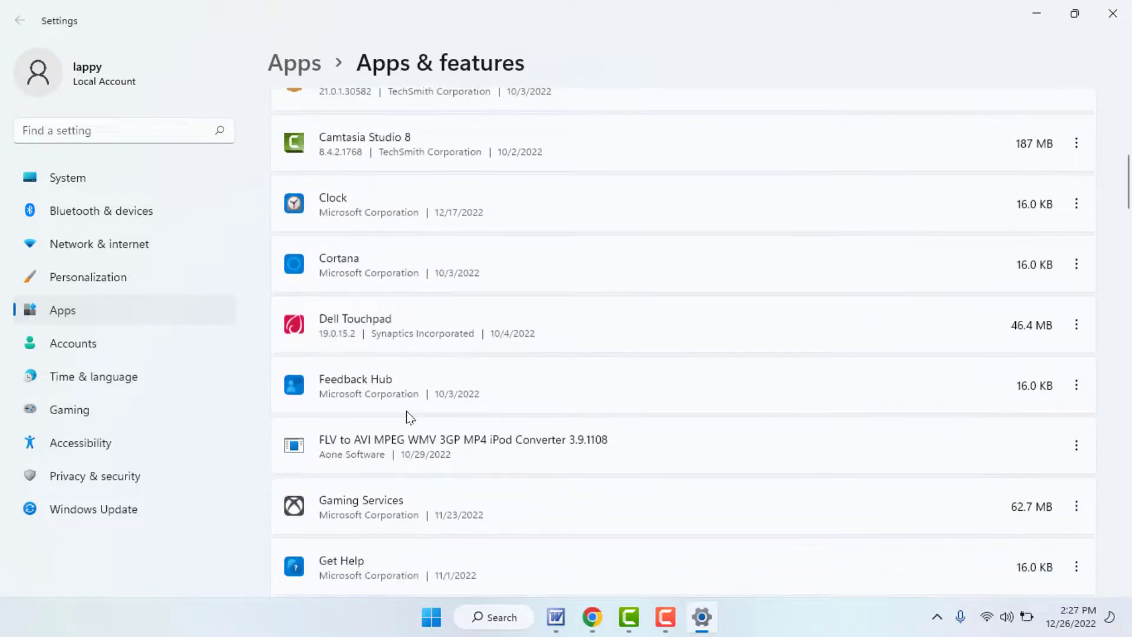
{"action": "scroll", "coordinate": [405, 411], "scroll_direction": "down", "scroll_amount": 4}
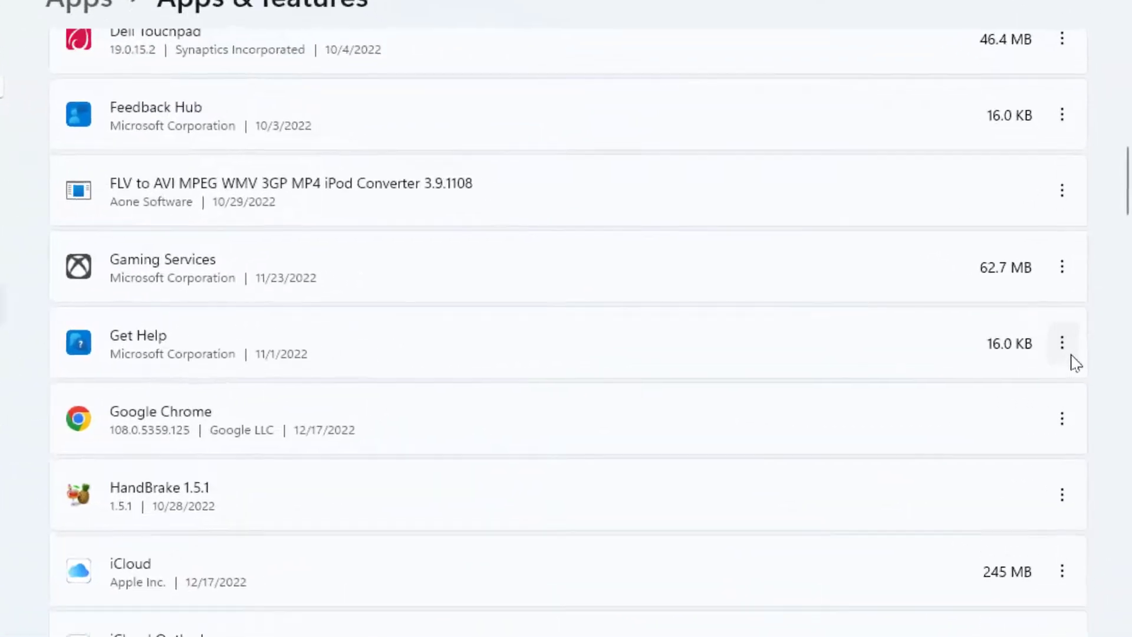
{"action": "left_click", "coordinate": [1070, 357]}
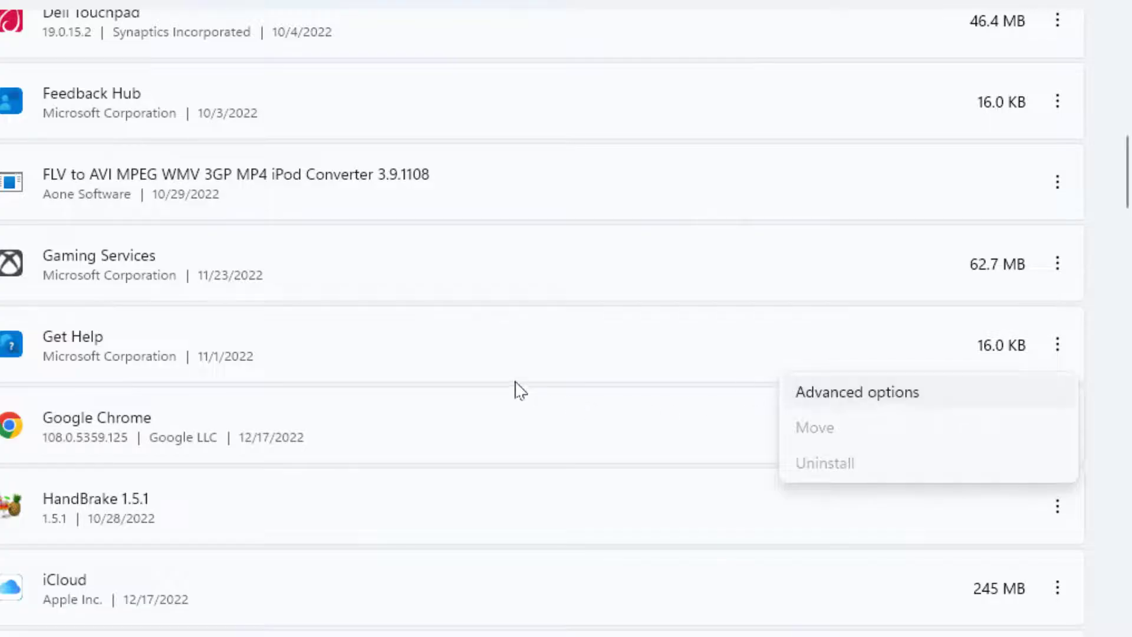
{"action": "key", "text": "Return"}
{"action": "scroll", "coordinate": [291, 329], "scroll_direction": "down", "scroll_amount": 6}
{"action": "scroll", "coordinate": [291, 328], "scroll_direction": "down", "scroll_amount": 10}
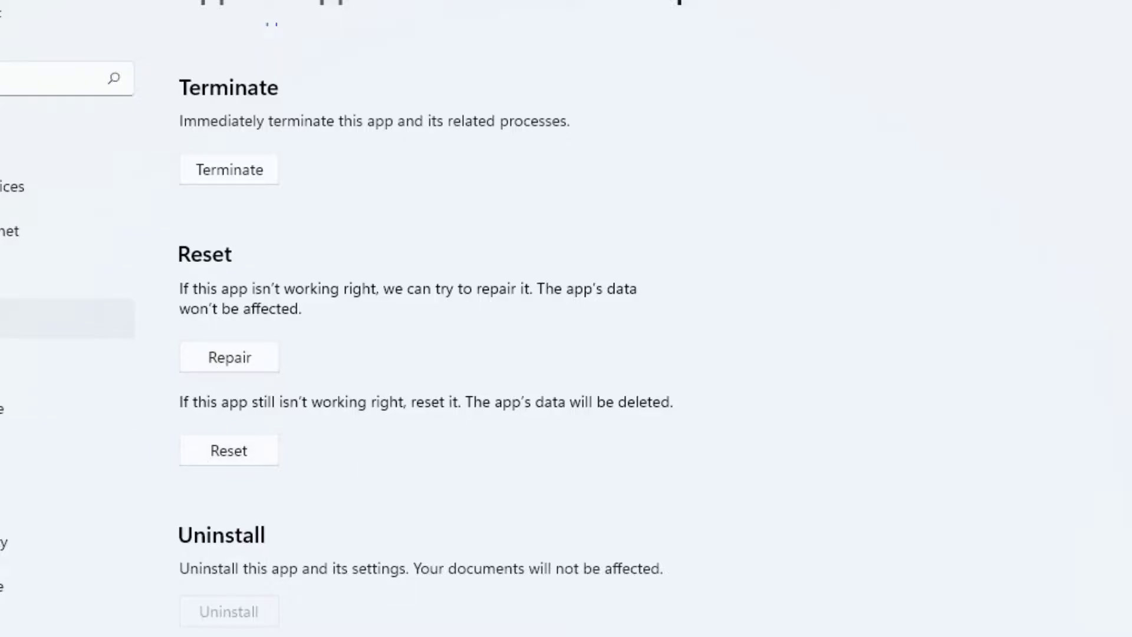
{"action": "key", "text": "super+d"}
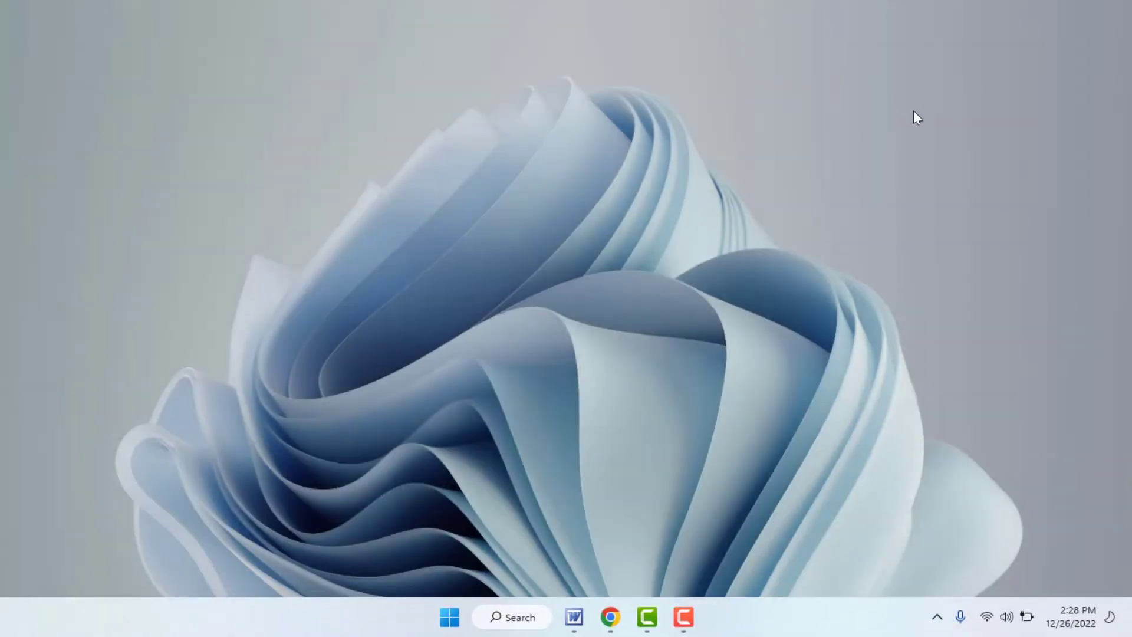
{"action": "key", "text": "super"}
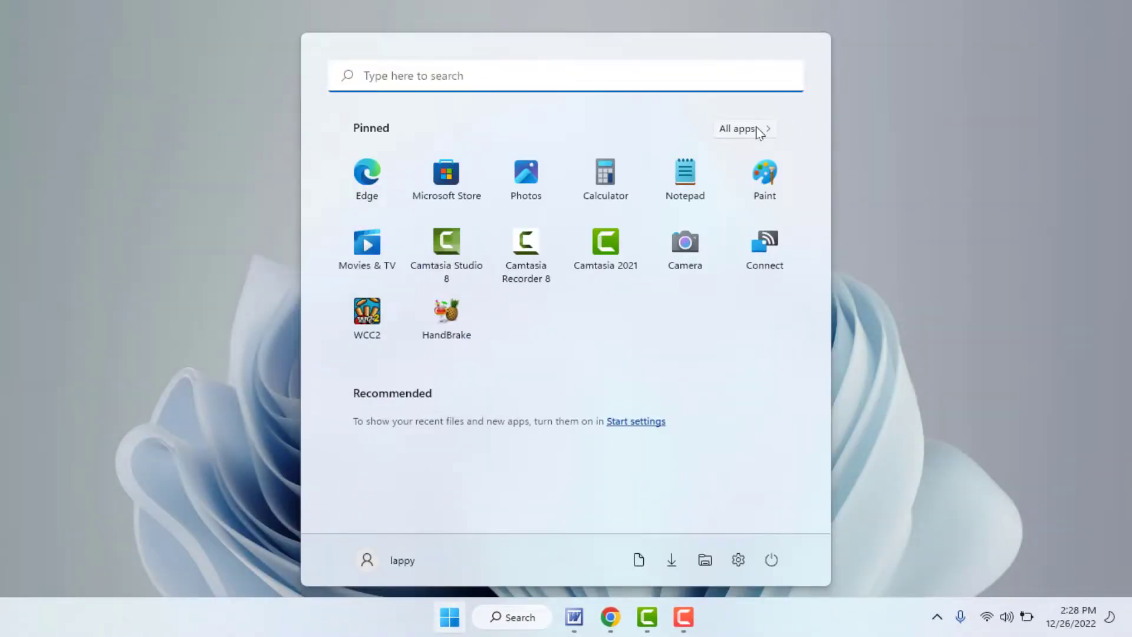
{"action": "left_click", "coordinate": [757, 129]}
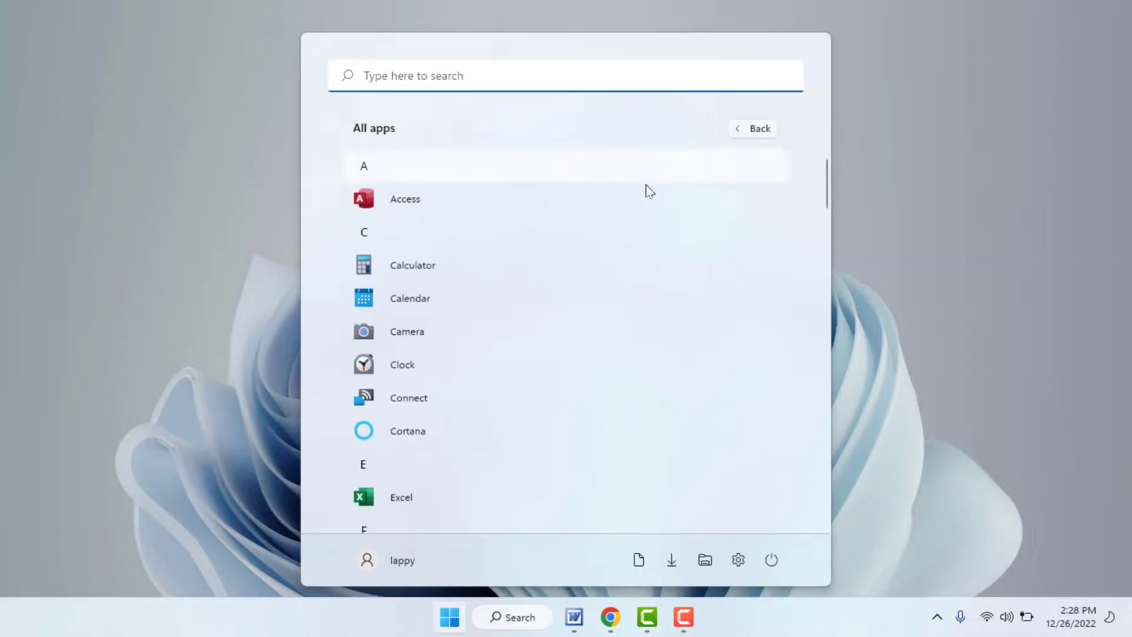
{"action": "scroll", "coordinate": [576, 357], "scroll_direction": "down", "scroll_amount": 5}
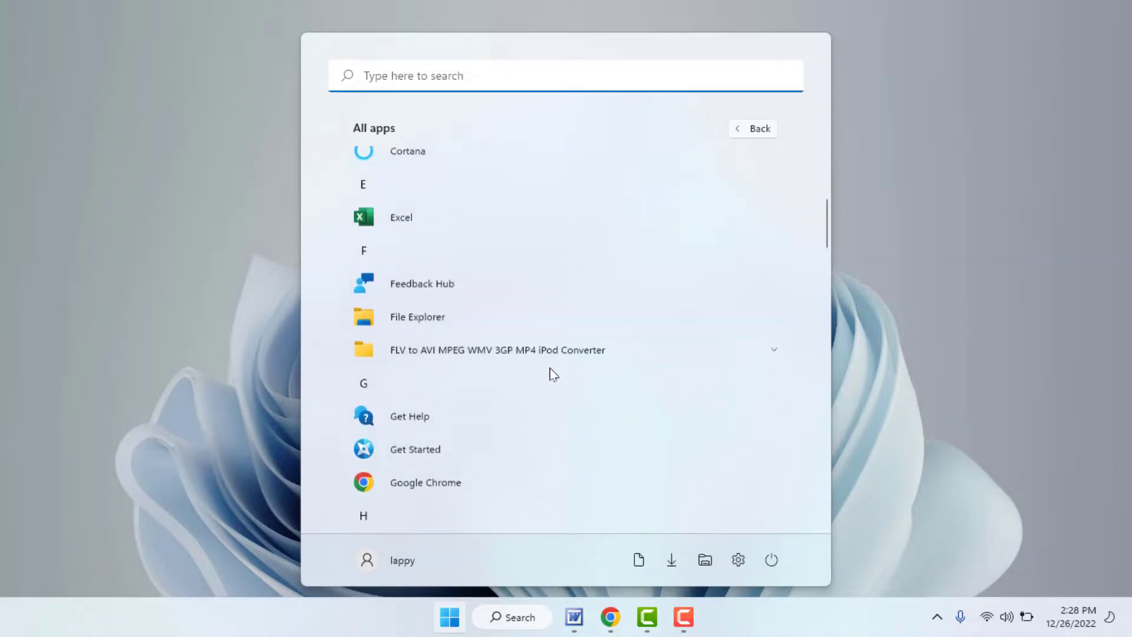
{"action": "left_click", "coordinate": [974, 275]}
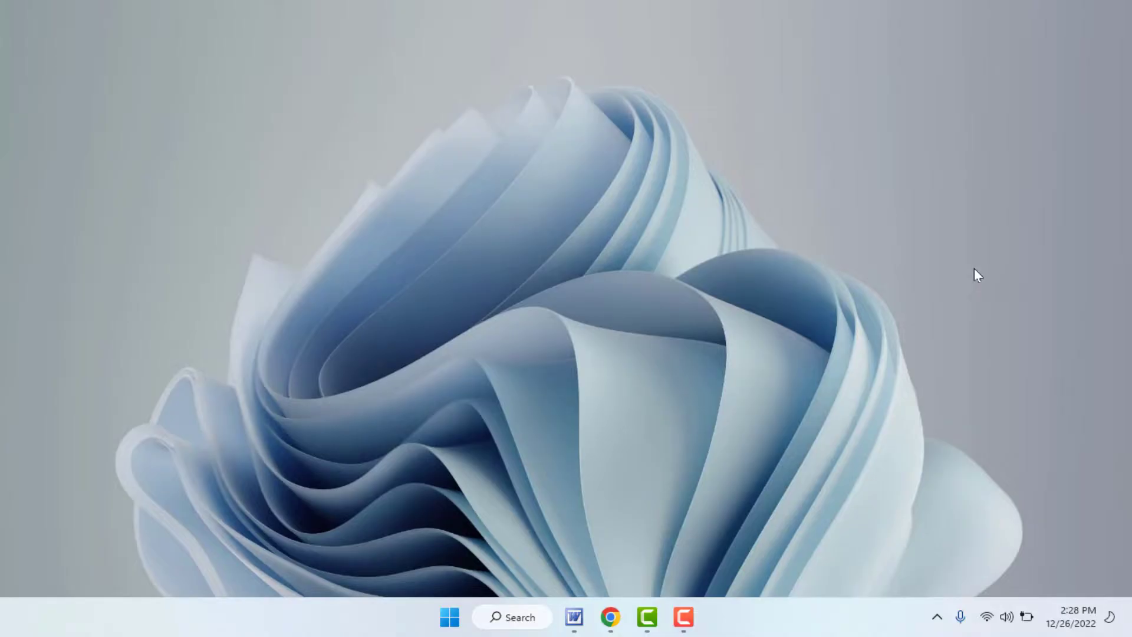
Check for updates on the Windows Update page, then close Settings.
{"action": "key", "text": "super+i"}
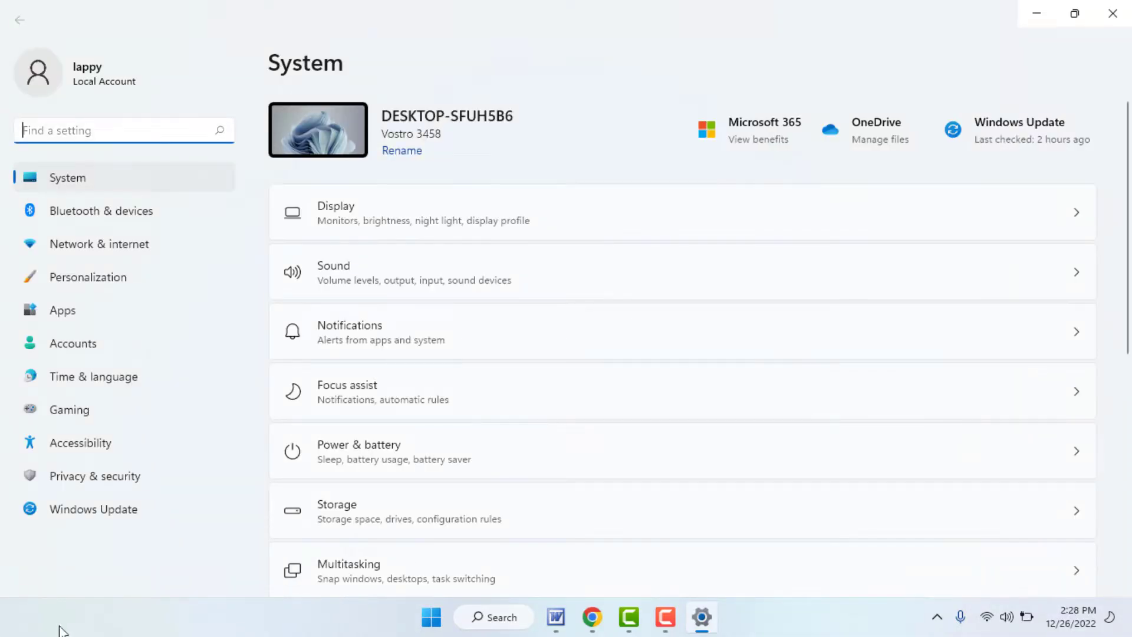
{"action": "left_click", "coordinate": [104, 514]}
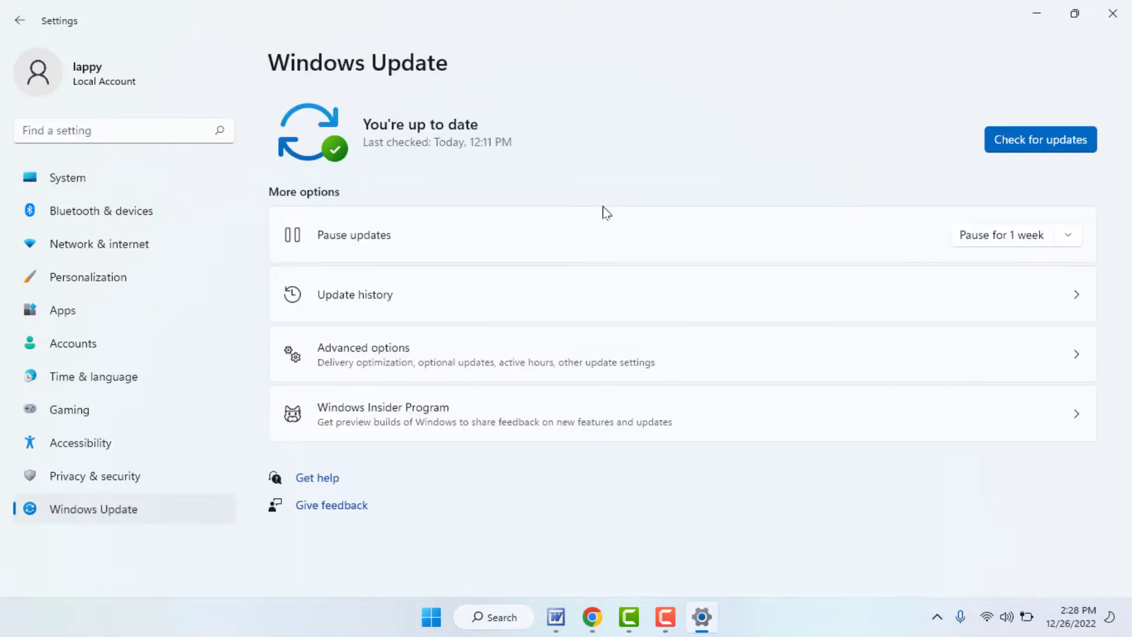
{"action": "left_click", "coordinate": [1032, 141]}
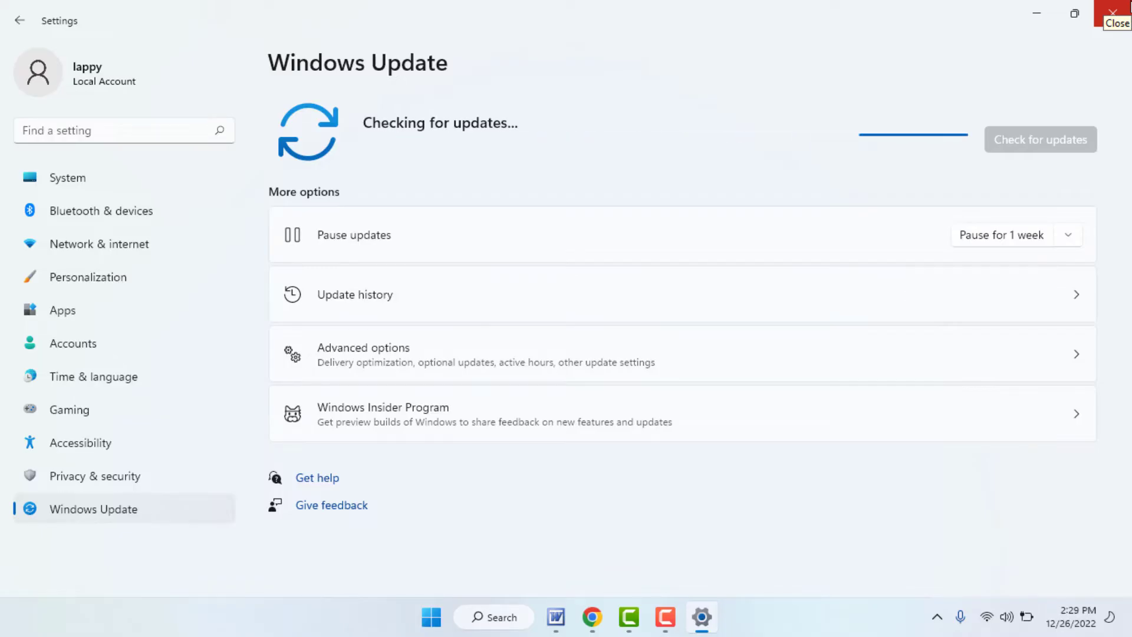
{"action": "left_click", "coordinate": [1126, 6]}
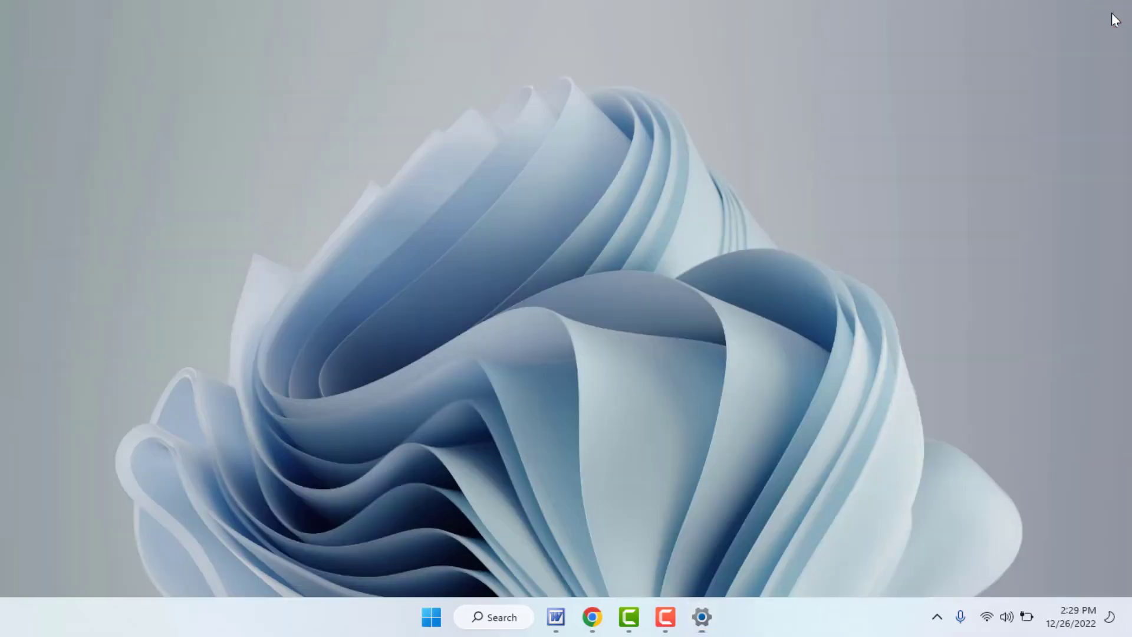